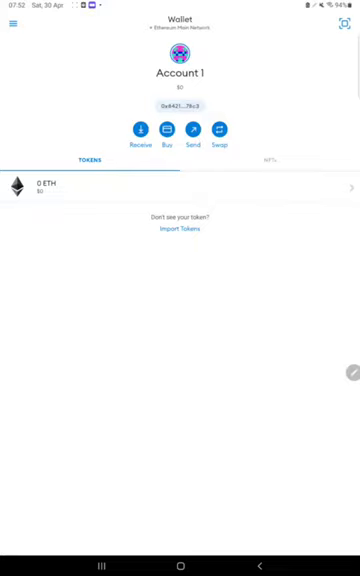
# Step: View the Networks list, dismiss it unchanged, and bring up the side navigation drawer
pyautogui.click(180, 27)
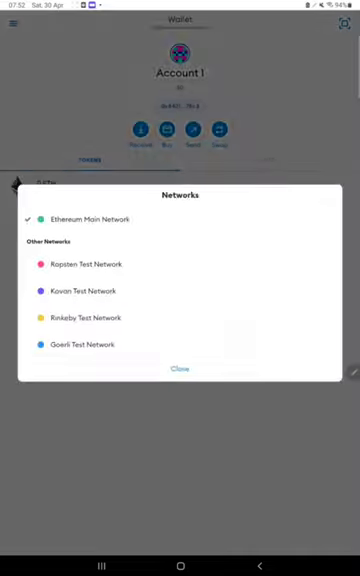
pyautogui.click(180, 368)
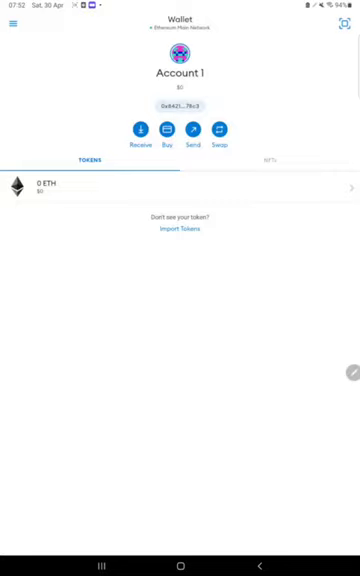
pyautogui.click(13, 22)
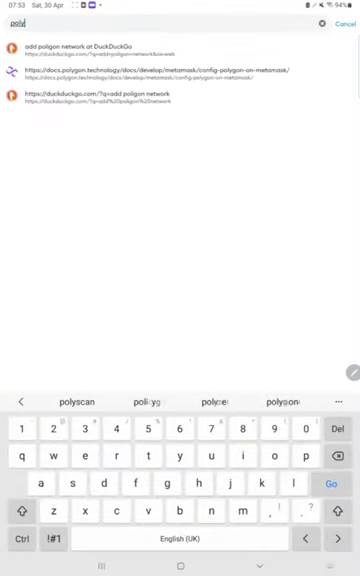
pyautogui.write('scan')
# Step: Search 'polyscan' and load the Polygon (MATIC) Blockchain Explorer result
pyautogui.press('Return')
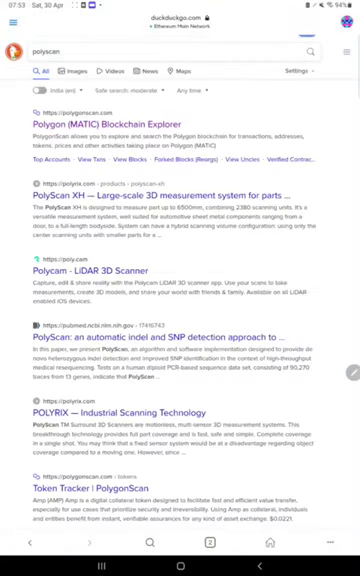
pyautogui.click(106, 124)
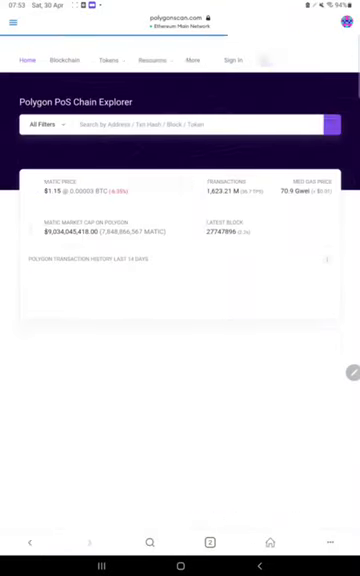
pyautogui.scroll(-8, 180, 300)
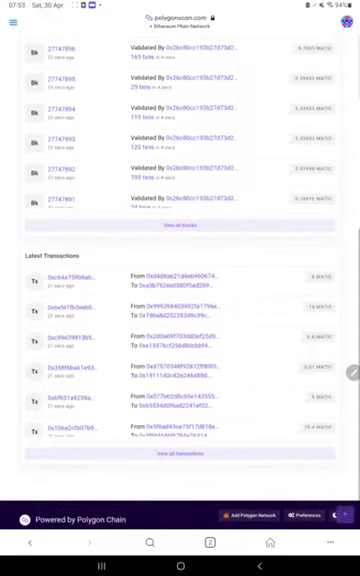
pyautogui.scroll(-2, 180, 300)
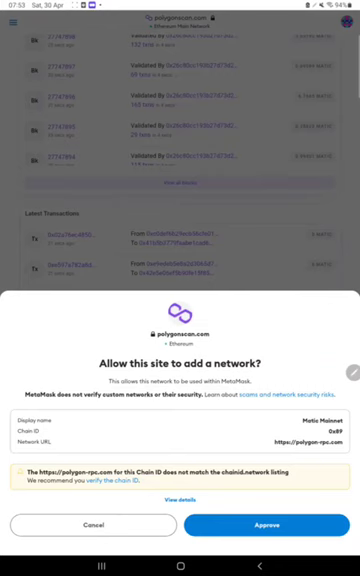
# Step: Approve adding Matic Mainnet from PolygonScan and make it the active network
pyautogui.click(266, 525)
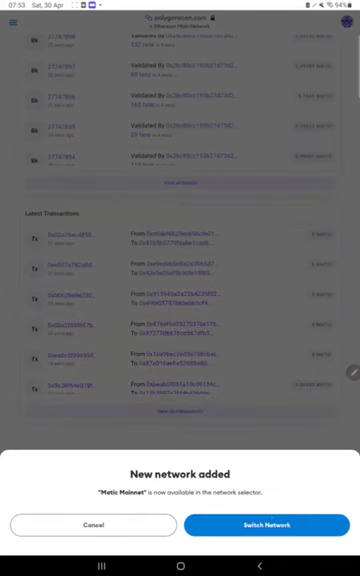
pyautogui.click(266, 525)
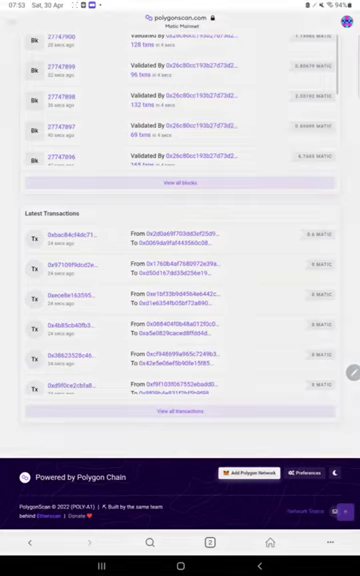
# Step: Go to the wallet overview and show its NFTs, empty on Matic Mainnet
pyautogui.click(13, 20)
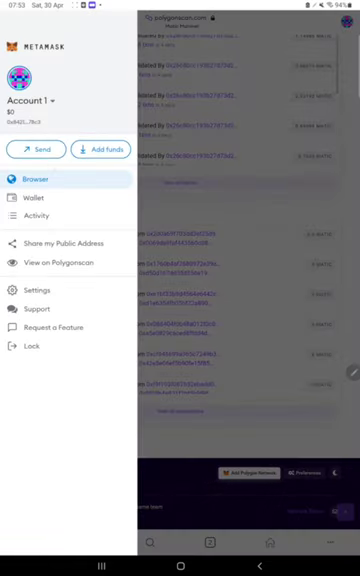
pyautogui.click(36, 197)
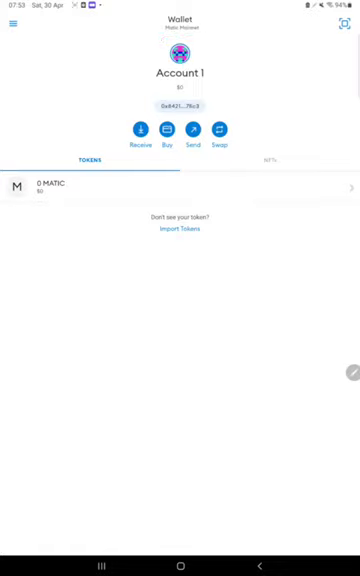
pyautogui.click(270, 159)
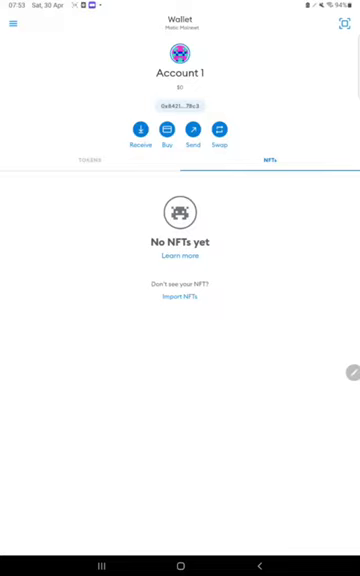
# Step: Bring up the Import NFT form with address and ID fields, then leave it empty
pyautogui.click(180, 296)
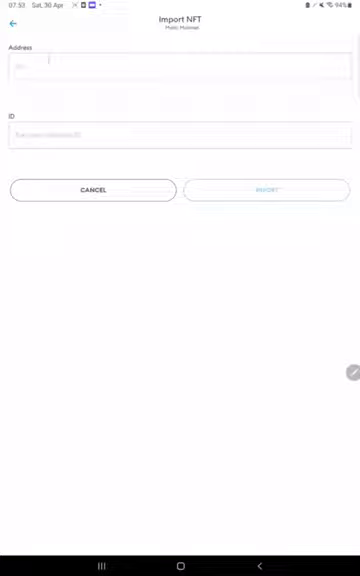
pyautogui.click(180, 67)
pyautogui.click(180, 135)
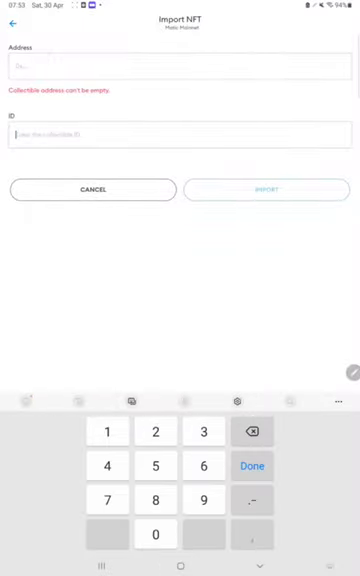
pyautogui.click(12, 23)
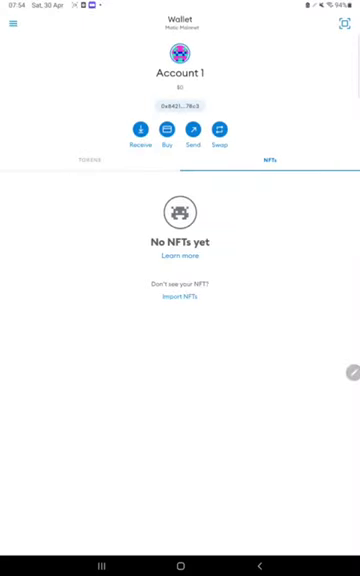
# Step: Return to the in-wallet browser and switch to the open opensea.io tab for Sakura Vista - Inaka
pyautogui.click(12, 23)
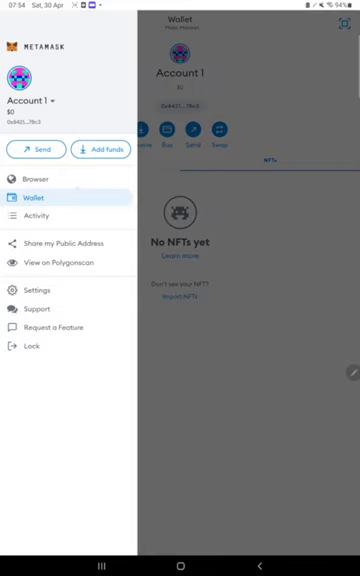
pyautogui.click(58, 262)
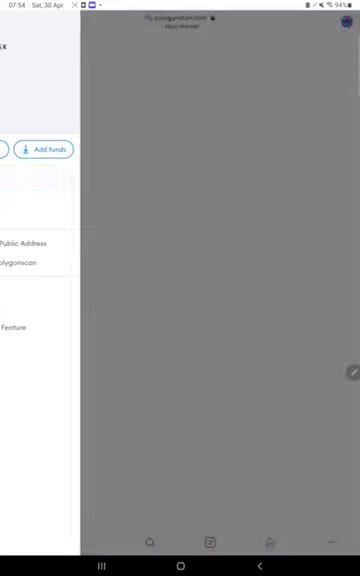
pyautogui.click(210, 542)
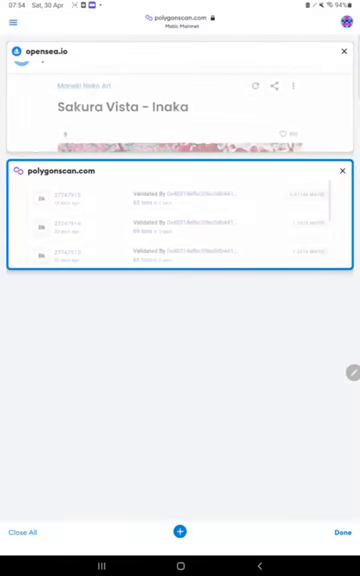
pyautogui.click(180, 100)
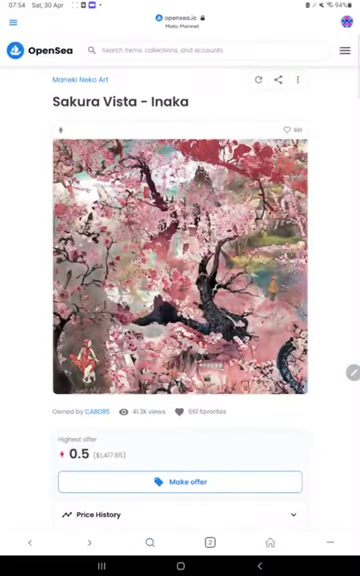
pyautogui.scroll(-5, 180, 300)
pyautogui.scroll(-3, 180, 300)
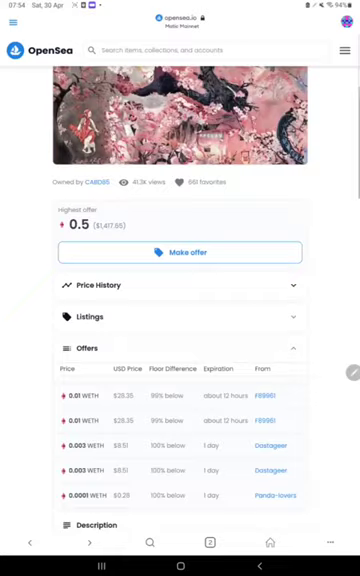
pyautogui.scroll(-5, 180, 300)
pyautogui.scroll(-3, 180, 300)
pyautogui.scroll(-4, 180, 300)
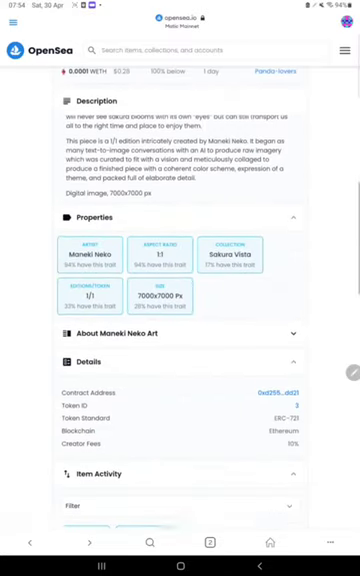
pyautogui.scroll(-1, 180, 300)
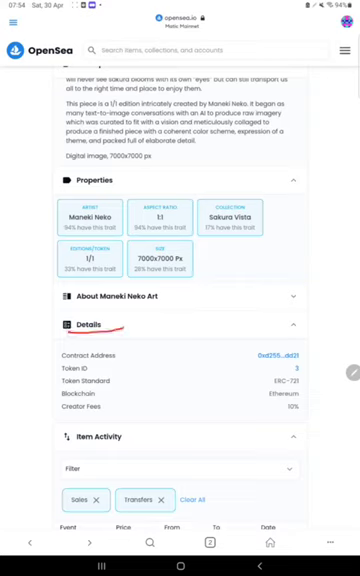
# Step: Select the Sakura Vista - Inaka contract address in Details (token ID 3), then head back to the wallet
pyautogui.moveTo(62, 359); pyautogui.dragTo(132, 356)
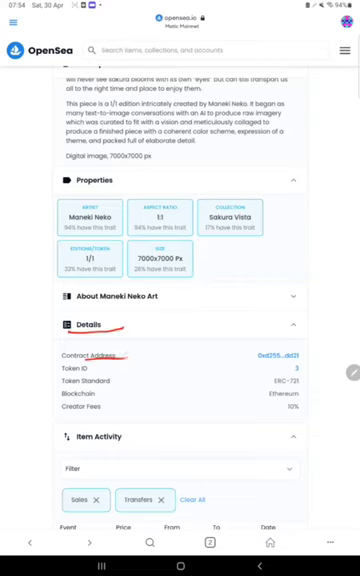
pyautogui.moveTo(62, 372); pyautogui.dragTo(108, 370)
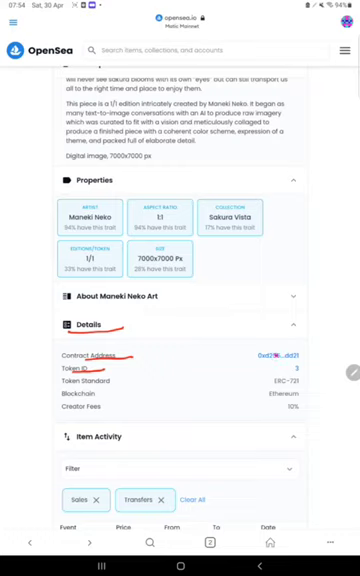
pyautogui.click(272, 355)
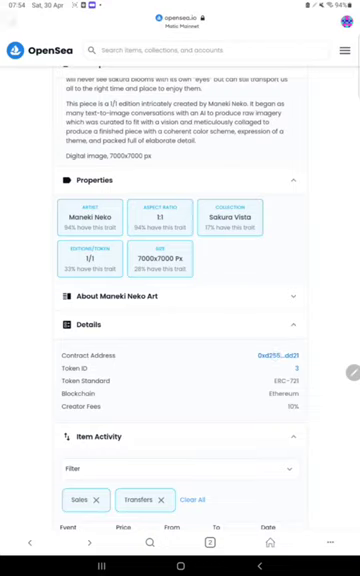
pyautogui.click(13, 21)
pyautogui.click(35, 197)
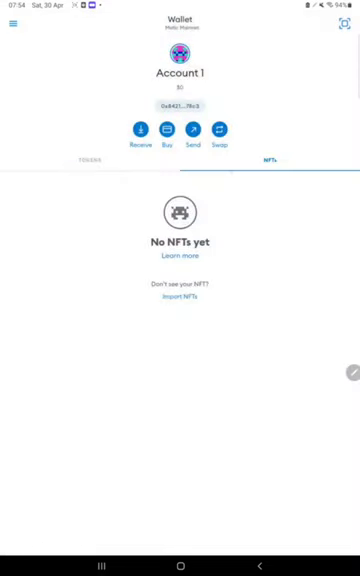
pyautogui.click(180, 296)
pyautogui.click(60, 64)
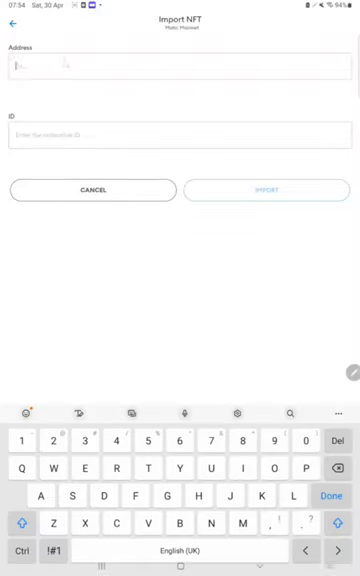
pyautogui.click(18, 65)
pyautogui.click(22, 52)
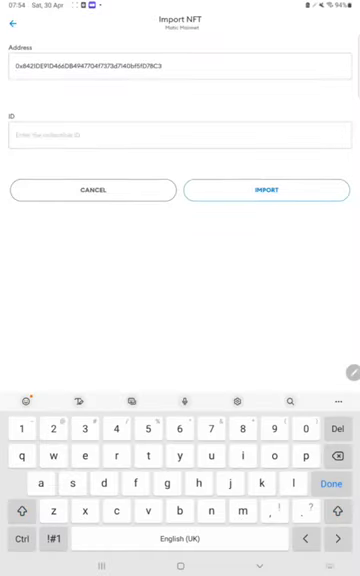
pyautogui.click(180, 134)
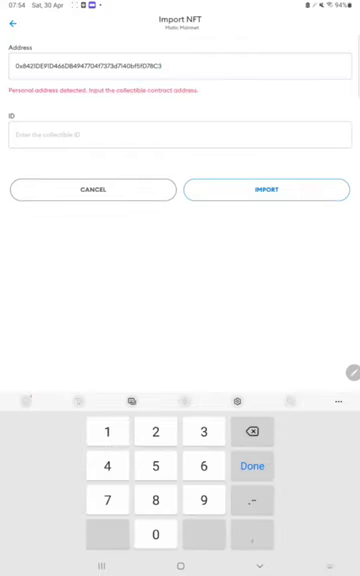
pyautogui.click(252, 466)
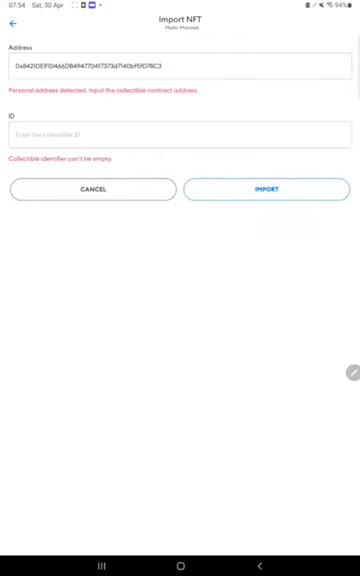